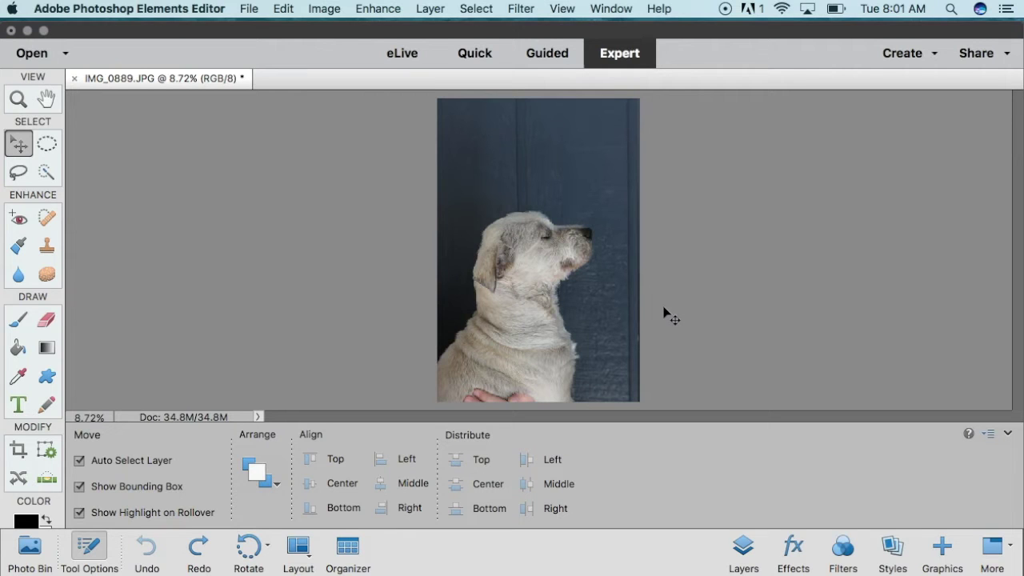
Apply the Line Drawing guided edit's Pencil Sketch effect and Levels to the dog photo.
click(550, 55)
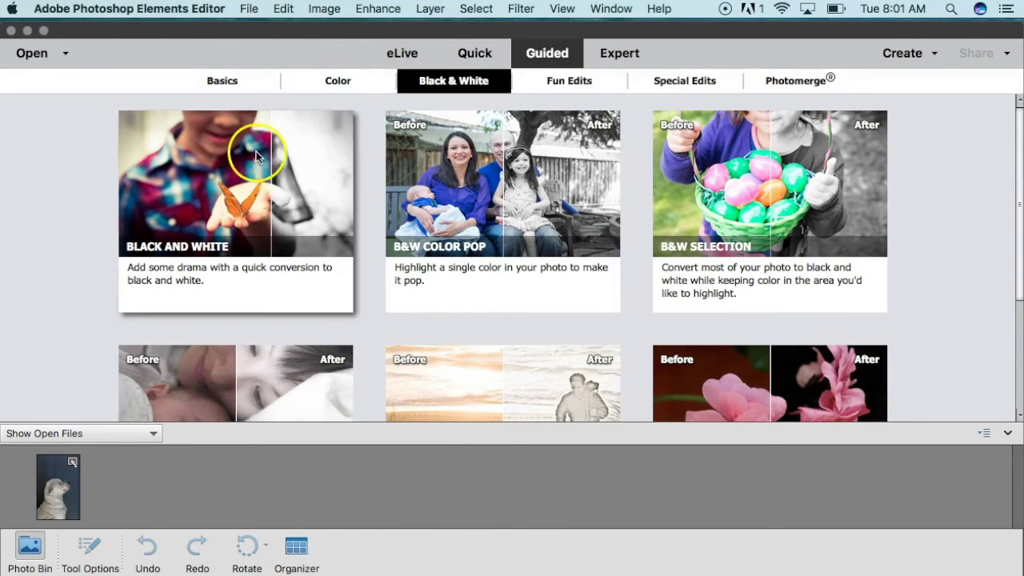
scroll(760, 256, down, 3)
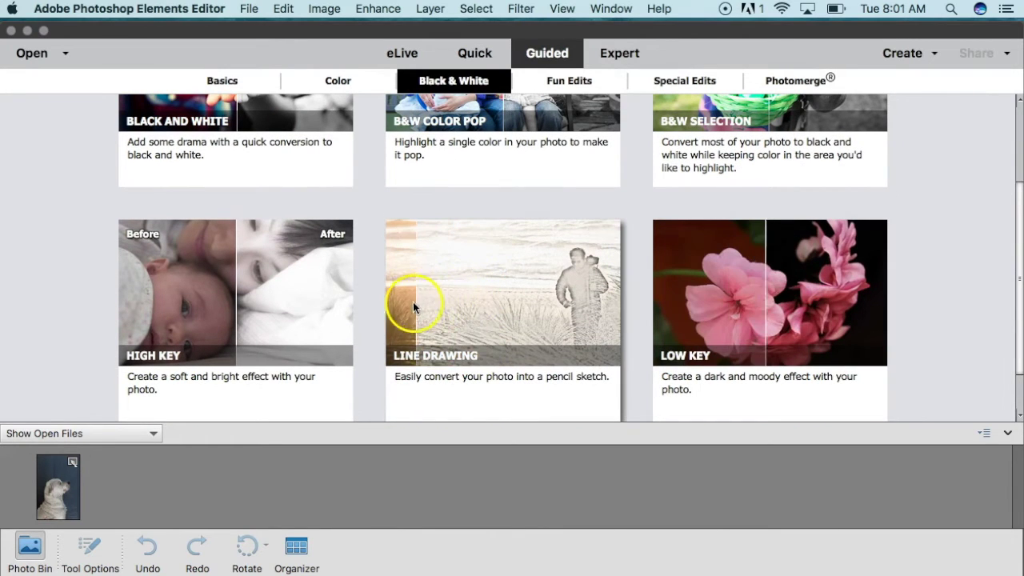
click(496, 301)
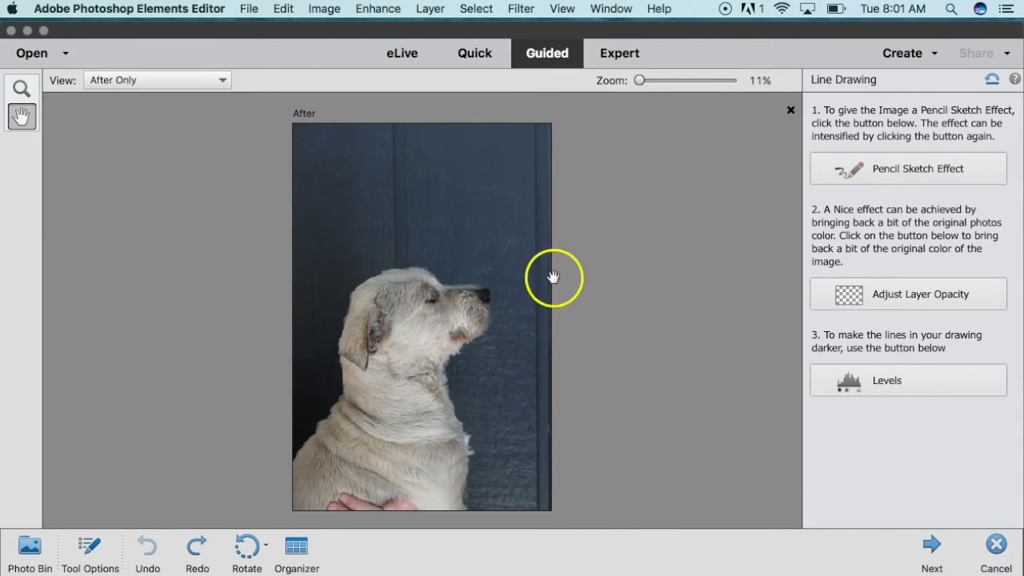
click(939, 171)
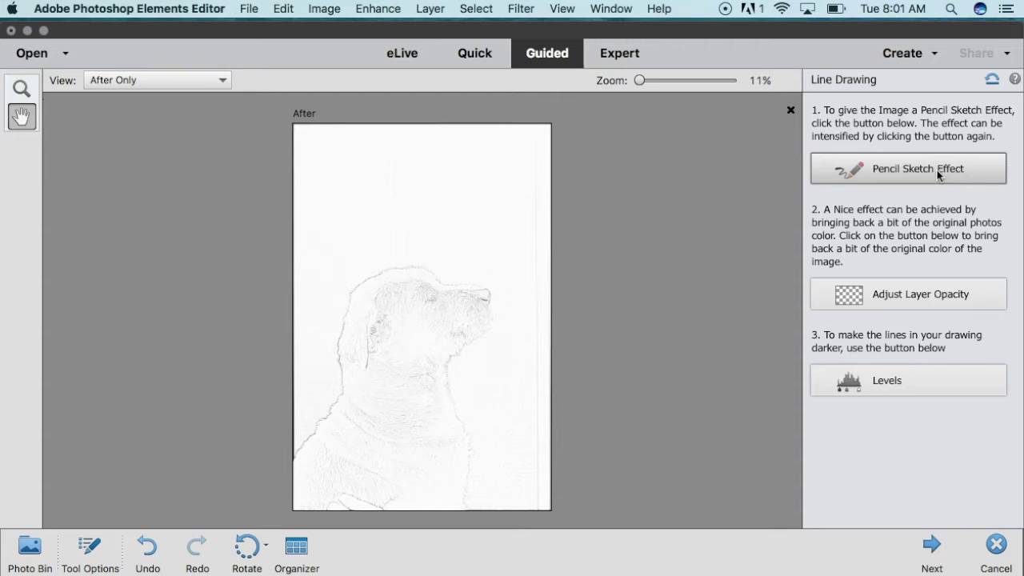
click(912, 373)
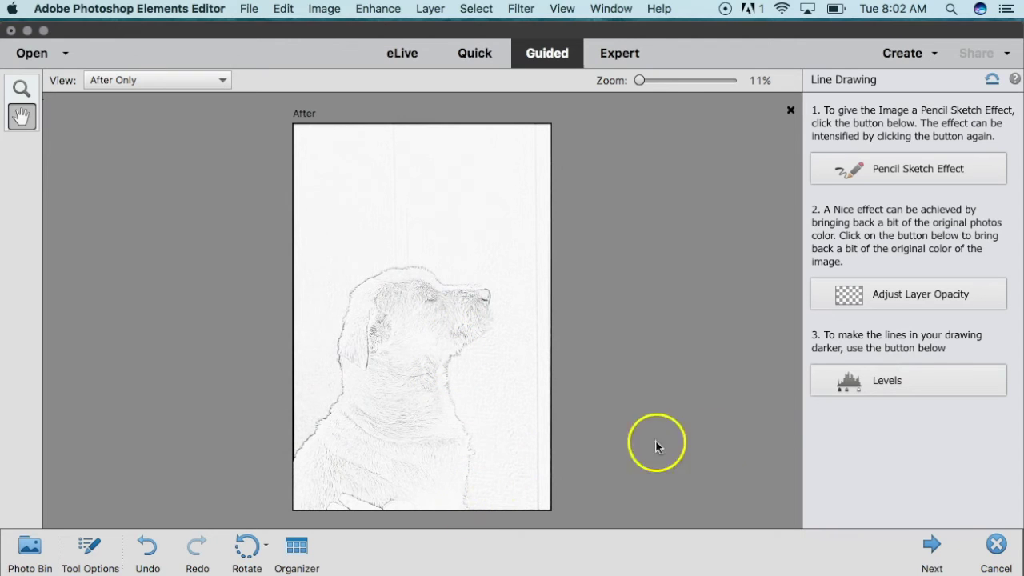
Finish the guided edit, fit the sketch on screen in Expert mode, and flatten it.
click(929, 551)
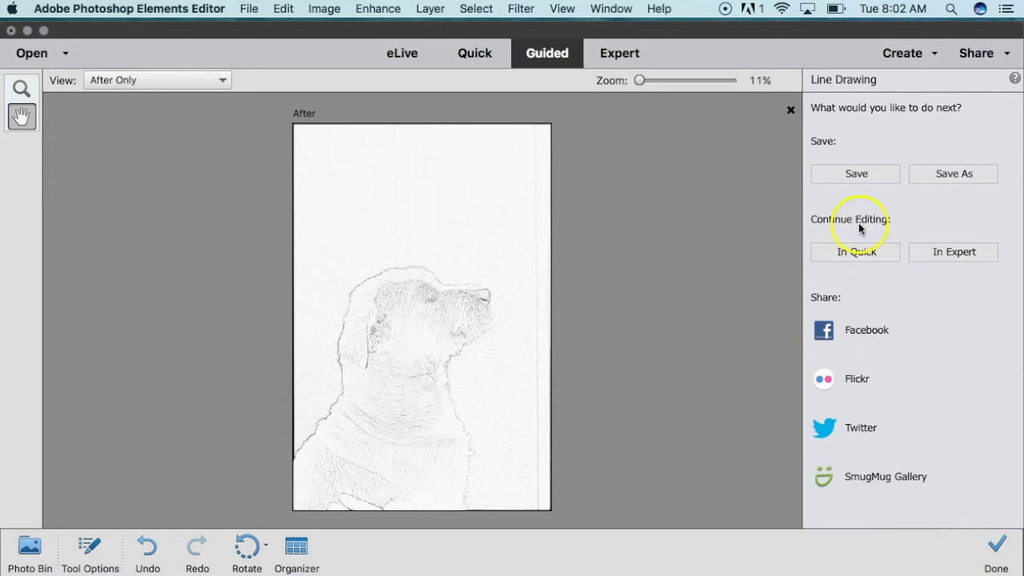
click(929, 253)
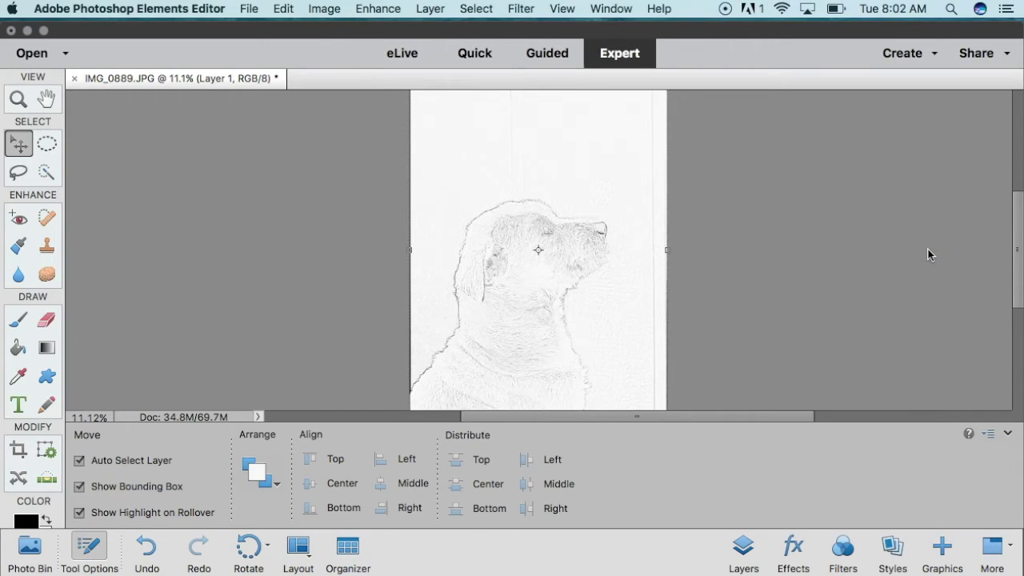
key(ctrl+0)
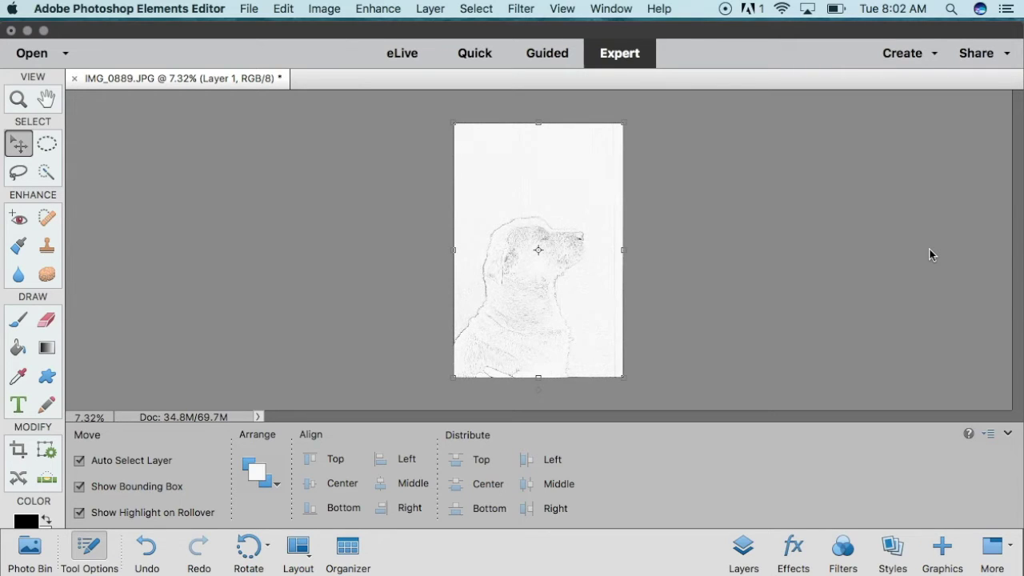
click(395, 156)
click(432, 10)
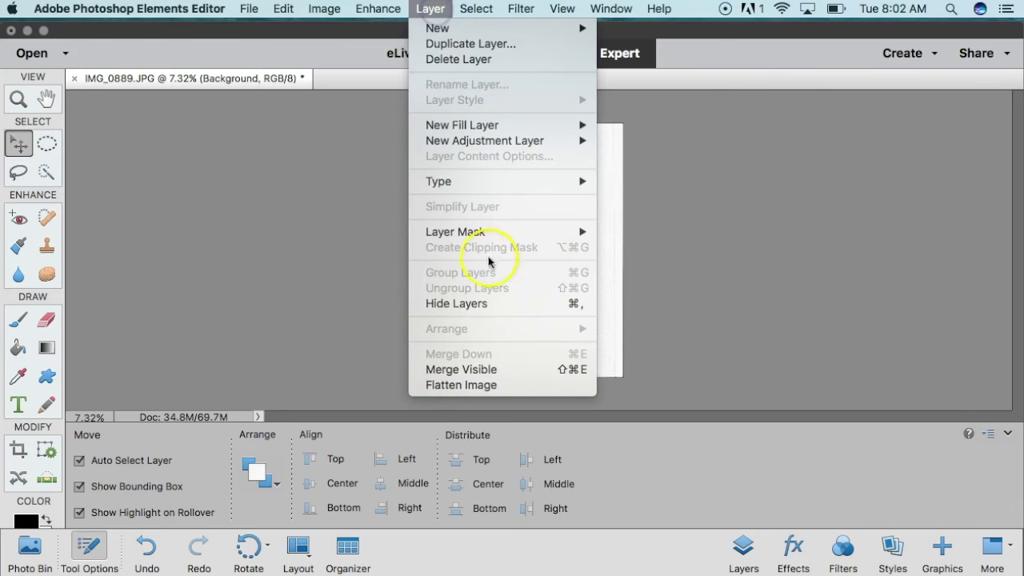
click(492, 386)
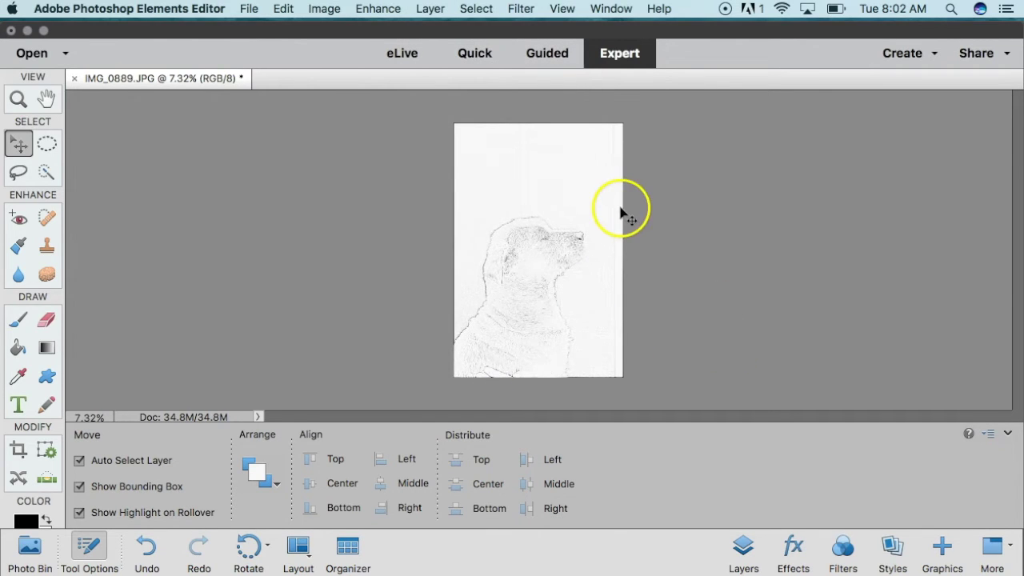
Set the Levels black input slider to about 127 for higher-contrast pencil lines.
click(368, 9)
mouse_move(405, 193)
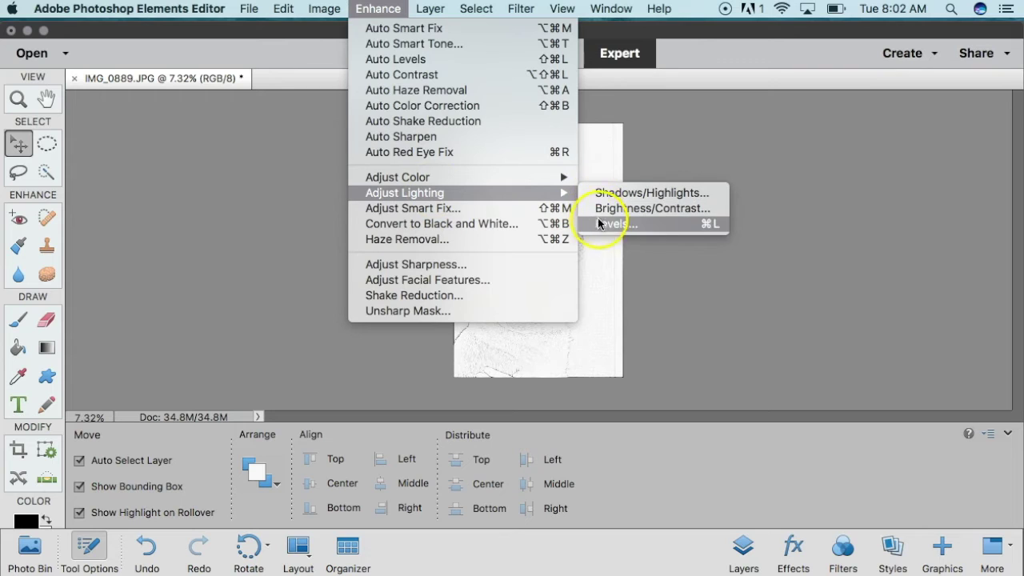
click(610, 224)
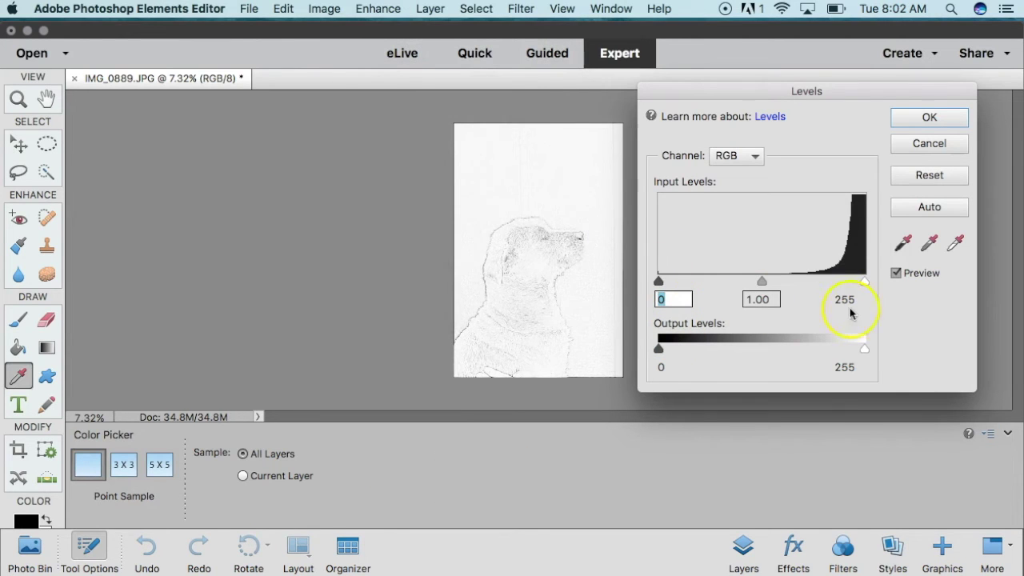
drag(658, 281, 764, 272)
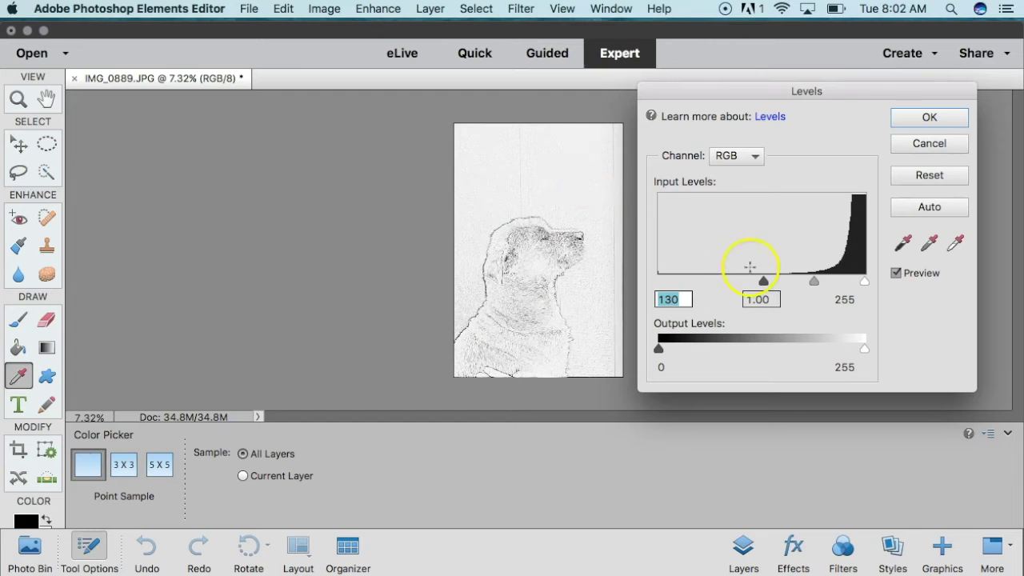
drag(763, 285, 761, 284)
click(908, 119)
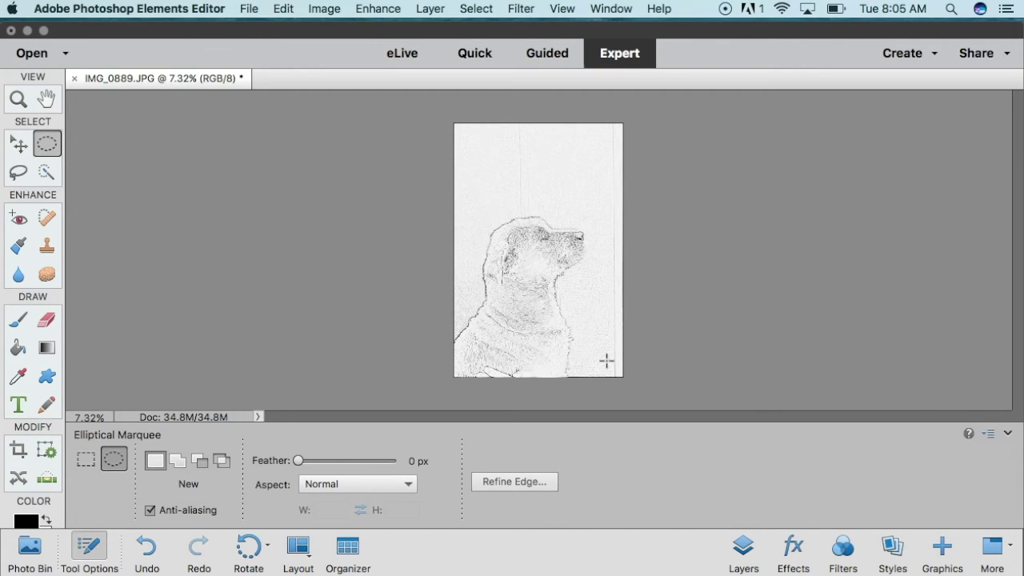
Copy an Elliptical Marquee oval selection around the dog's head and chest.
click(51, 145)
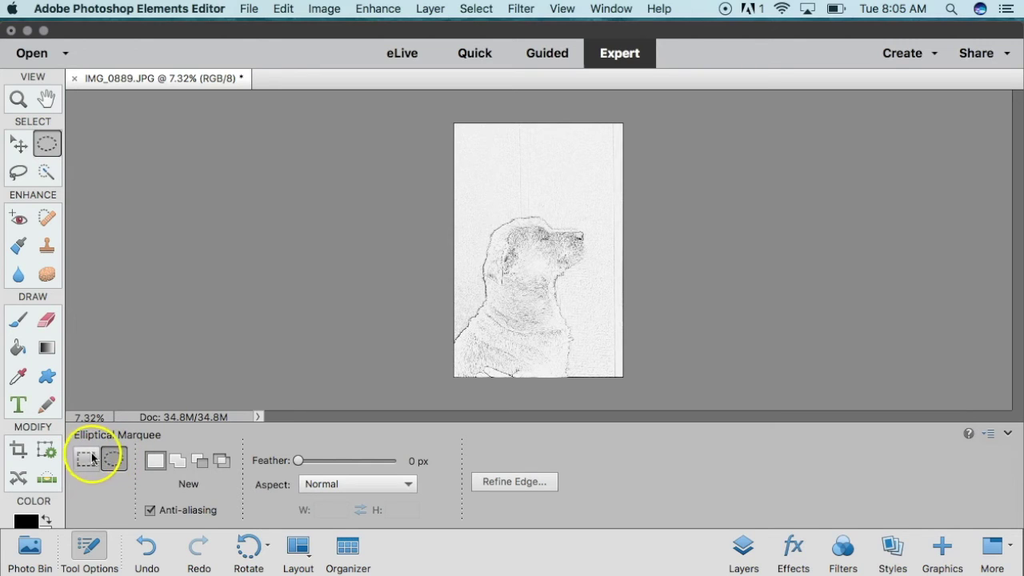
click(114, 462)
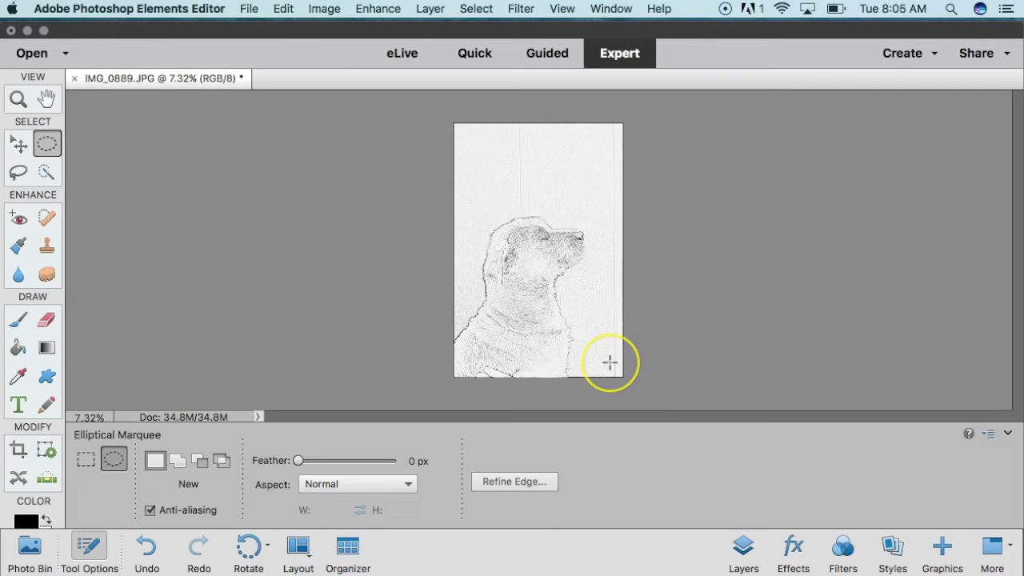
mouse_move(610, 363)
mouse_down()
mouse_move(459, 131)
mouse_move(457, 162)
mouse_up()
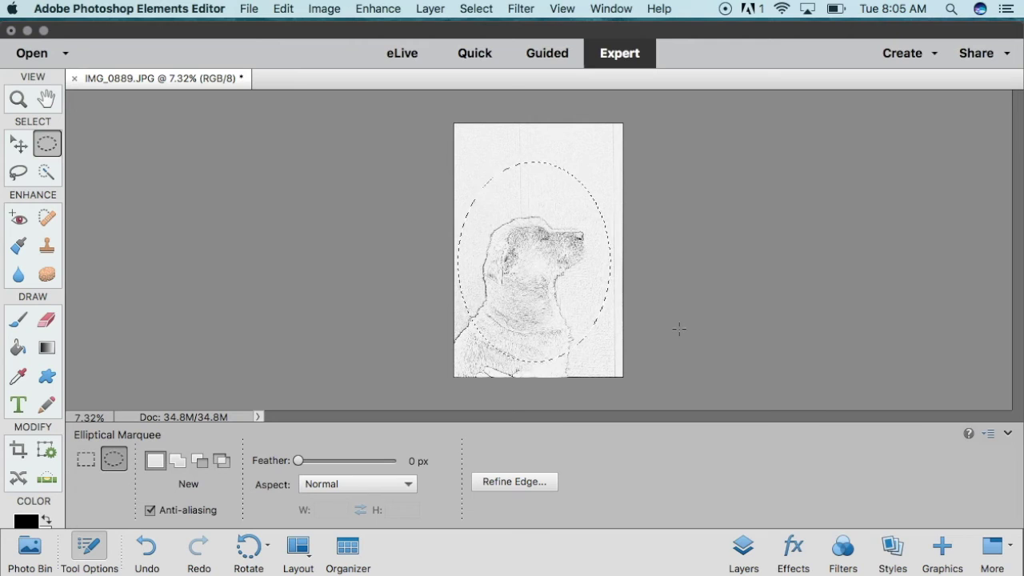
key(super+c)
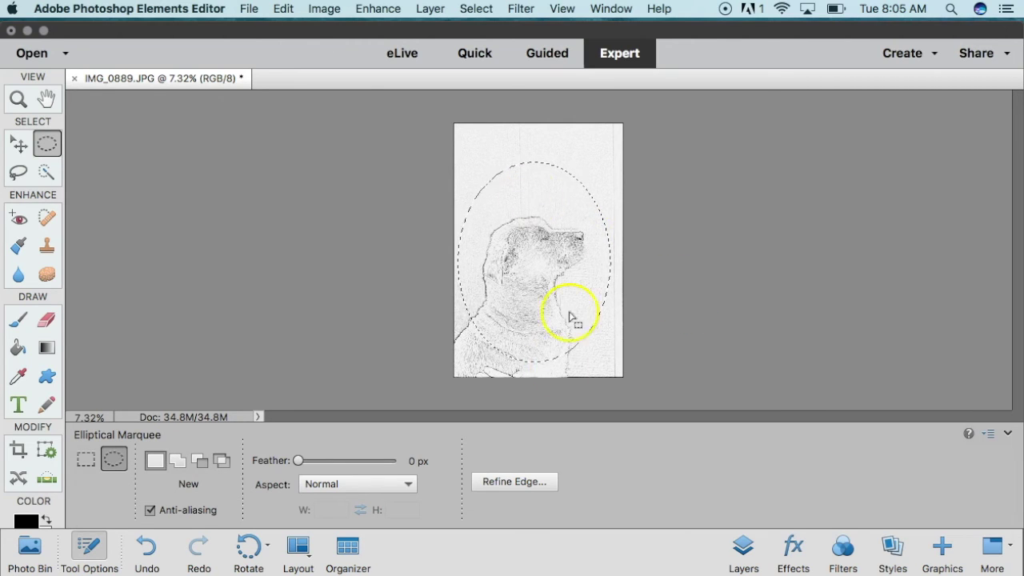
Create a blank U.S. Paper Letter document, 8.5 × 11 in at 300 ppi, white background.
click(246, 8)
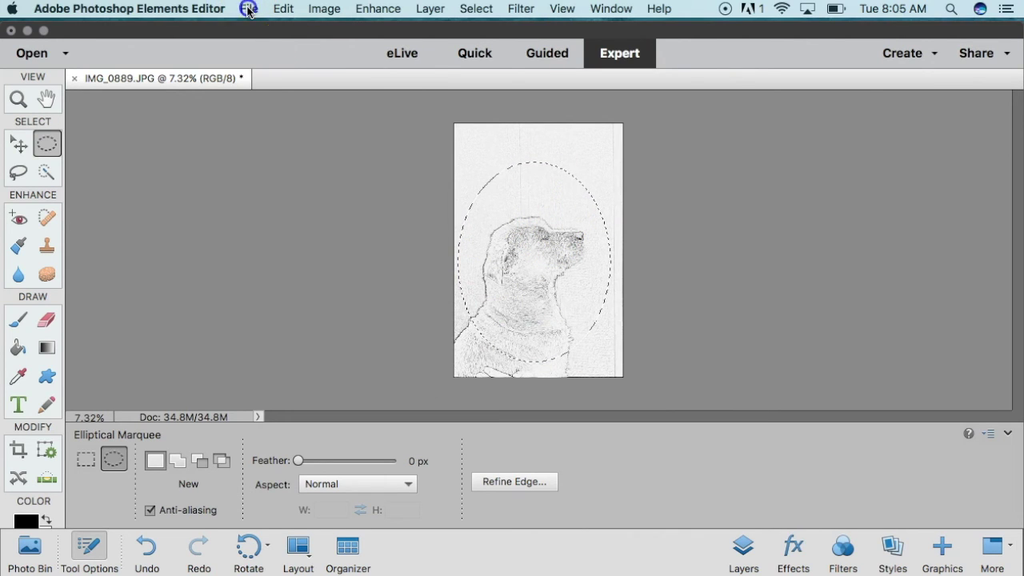
mouse_move(261, 28)
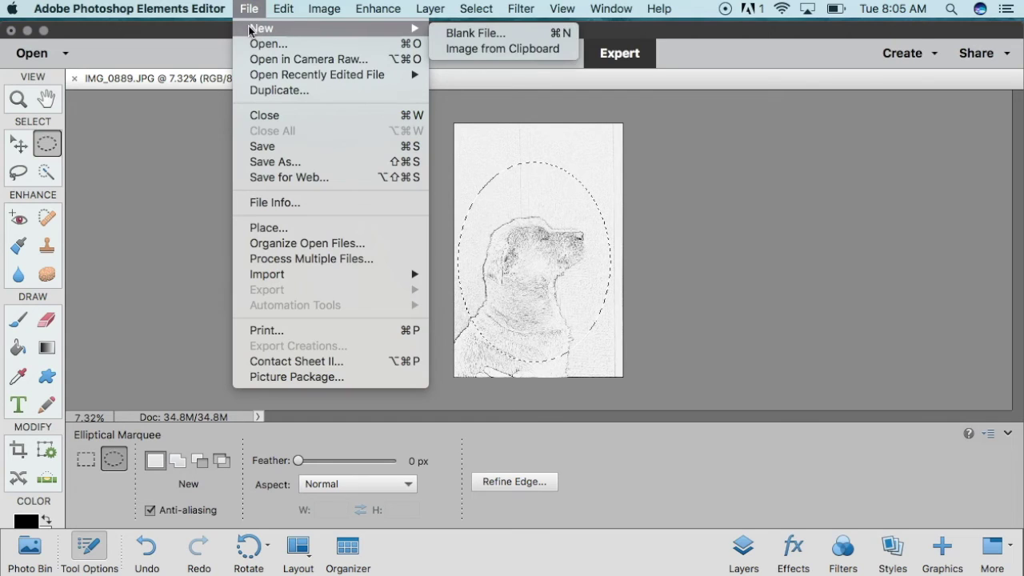
click(471, 34)
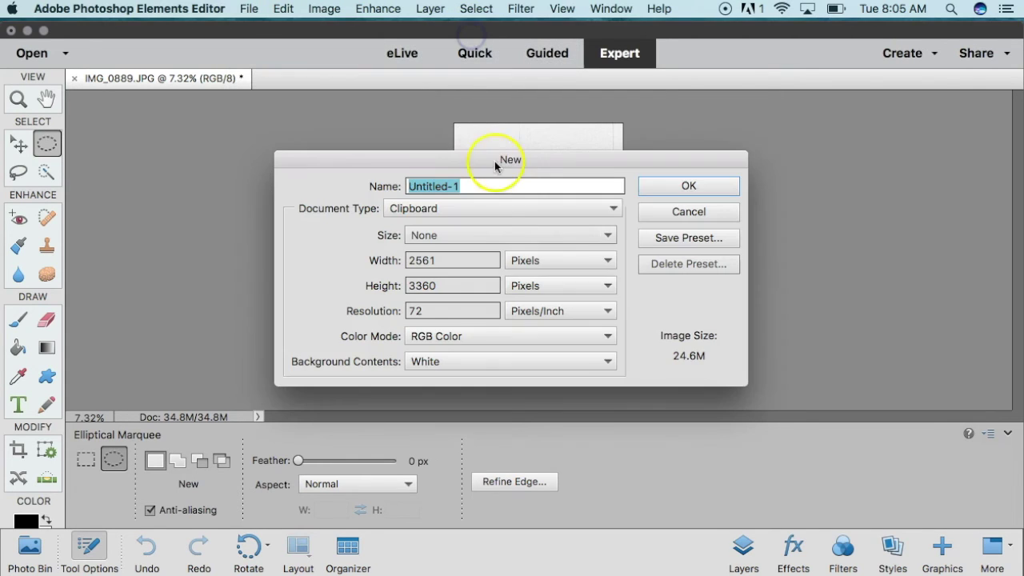
click(481, 209)
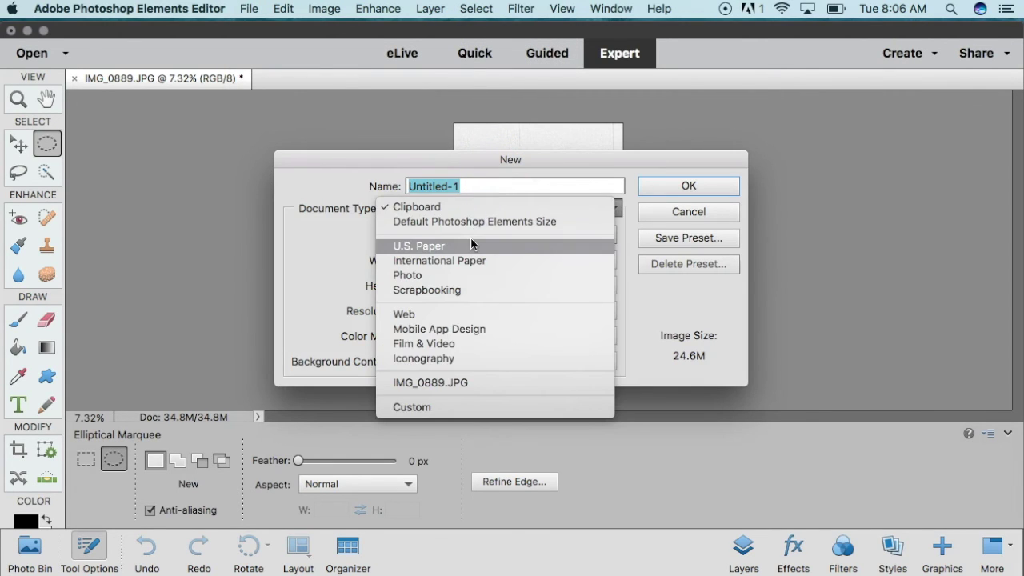
click(472, 243)
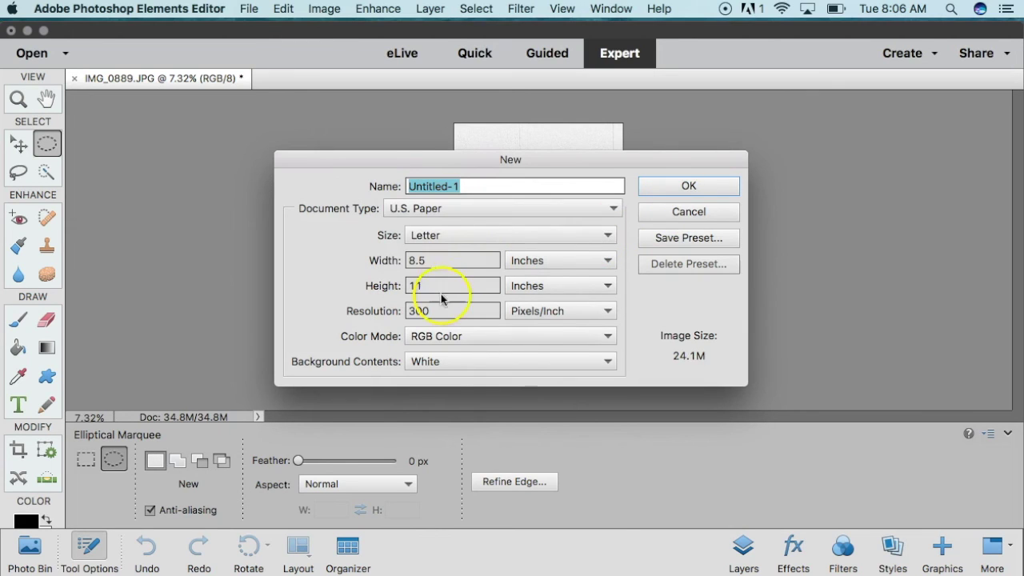
click(705, 195)
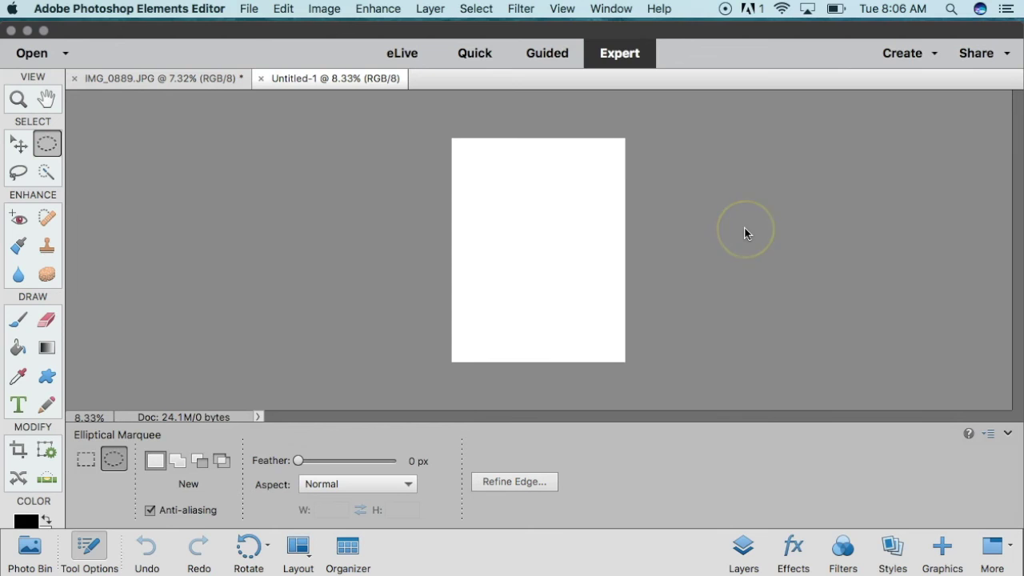
Paste the oval sketch, scale it to 81.80%, and centre it on the page.
key(super+v)
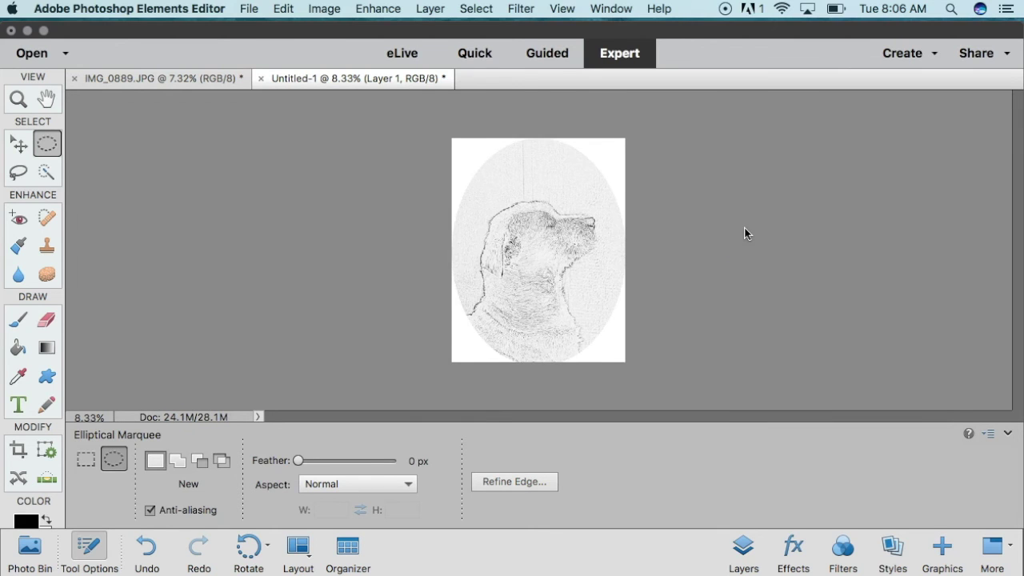
click(18, 149)
click(549, 168)
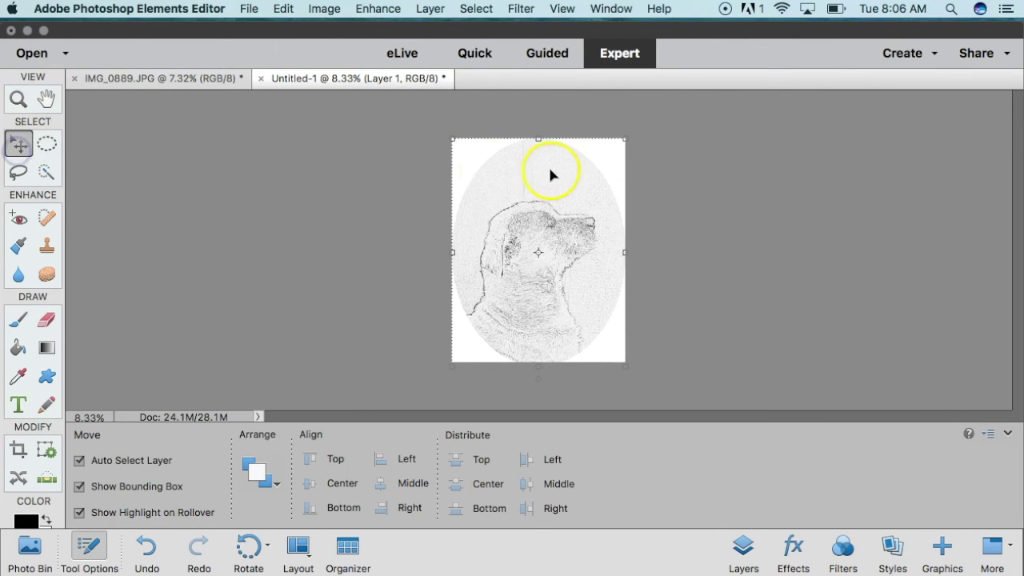
drag(453, 139, 475, 175)
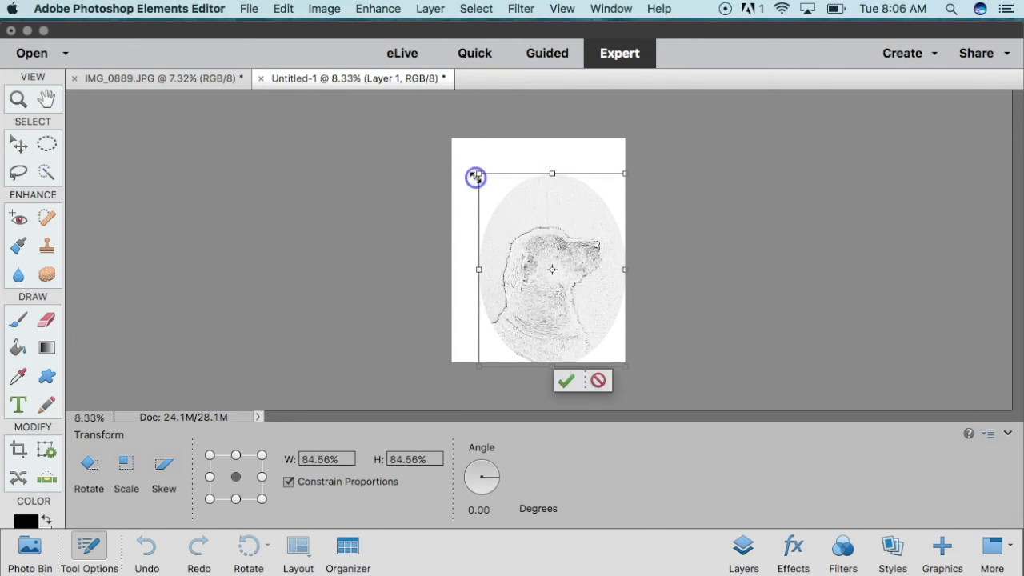
drag(565, 260, 552, 239)
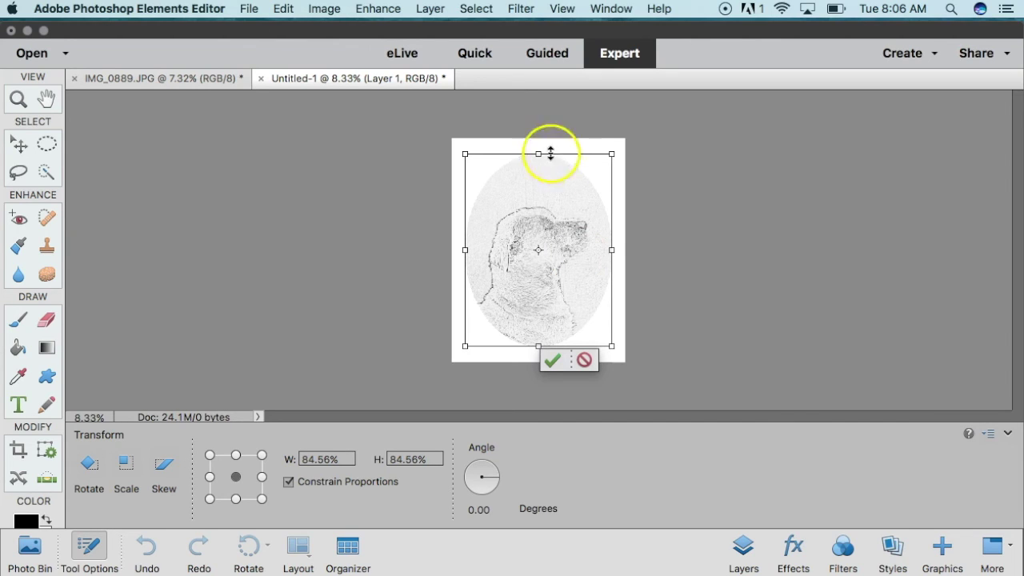
drag(465, 154, 470, 164)
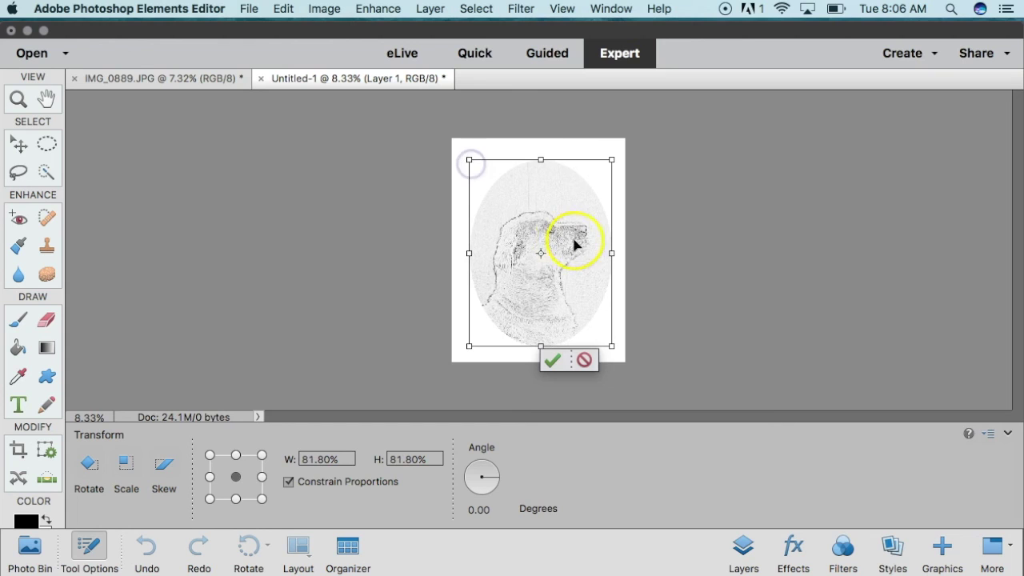
drag(576, 240, 573, 242)
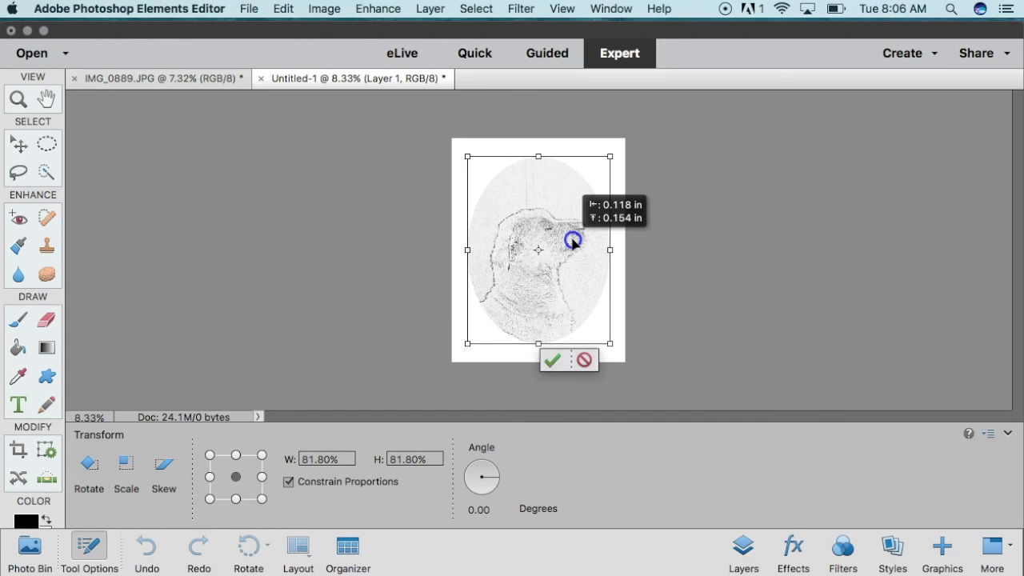
drag(573, 239, 555, 248)
double_click(541, 248)
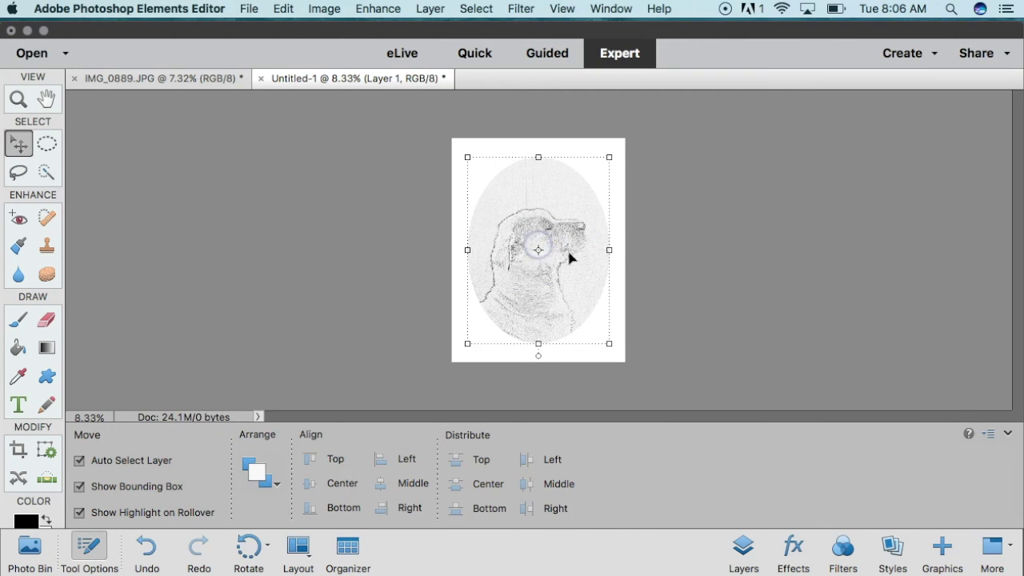
Merge the oval sketch layer into the white page's Background layer.
click(660, 254)
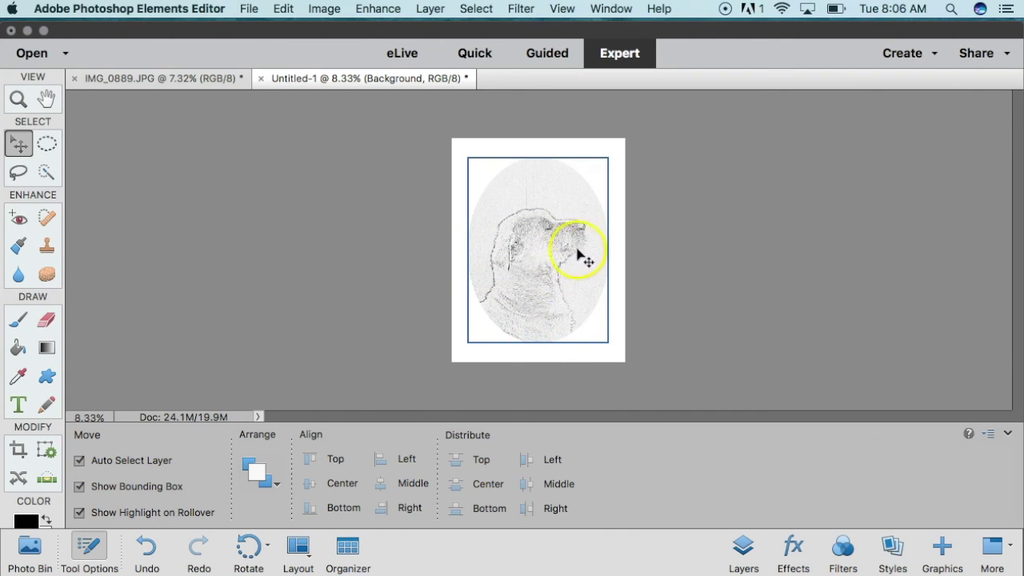
click(622, 349)
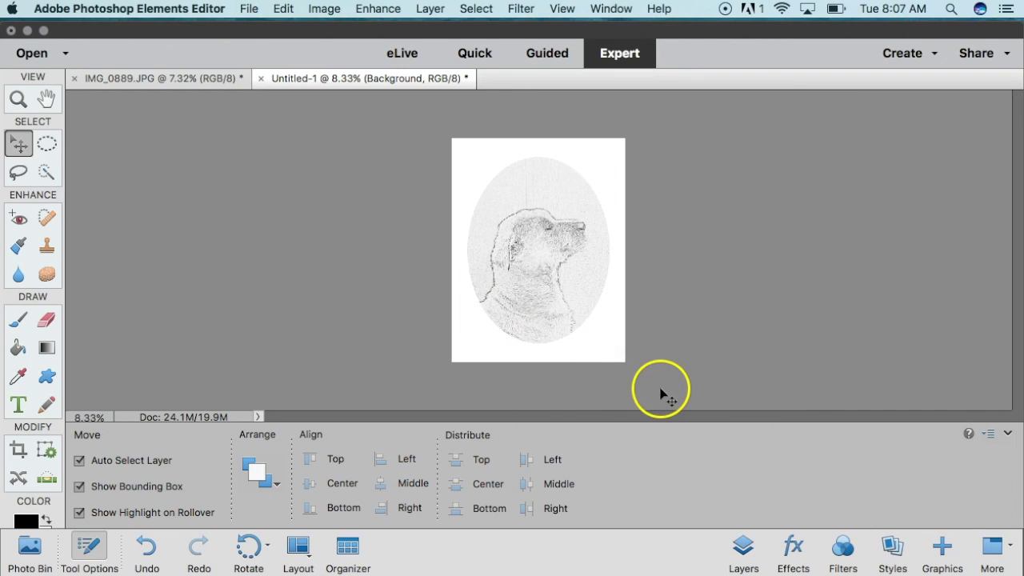